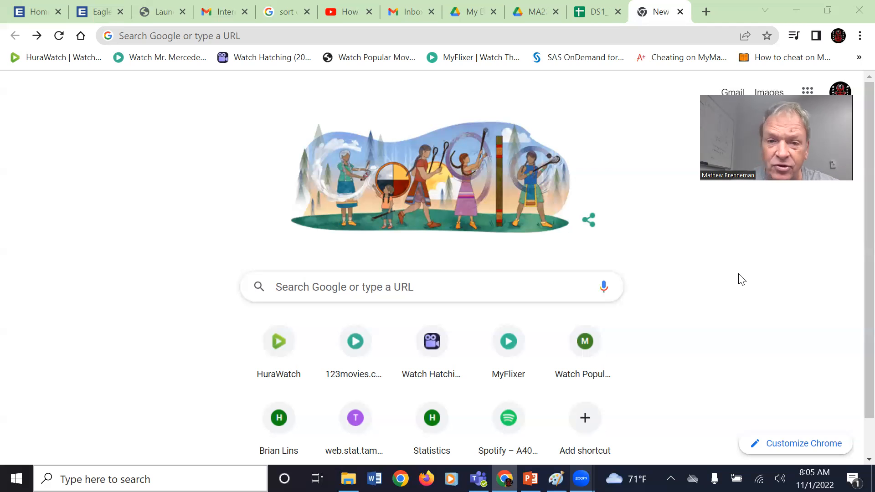
# - Run a Google search for 'google' from the new tab
pyautogui.click(359, 286)
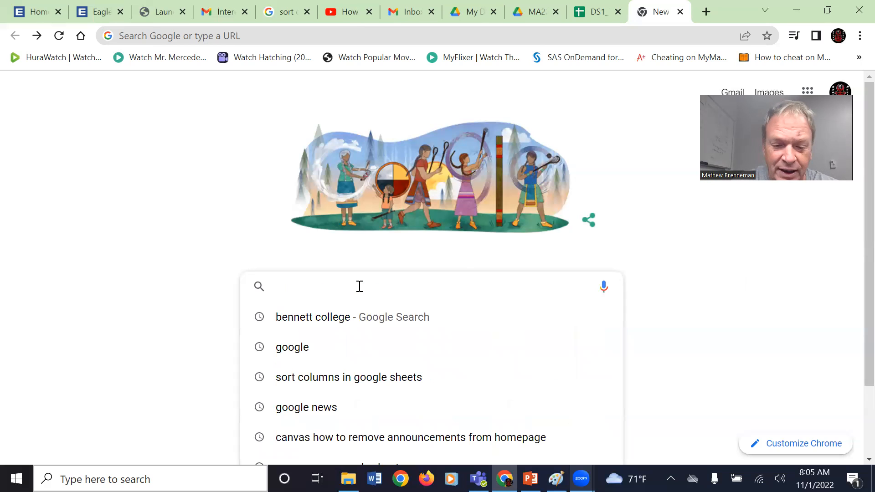
pyautogui.write('google')
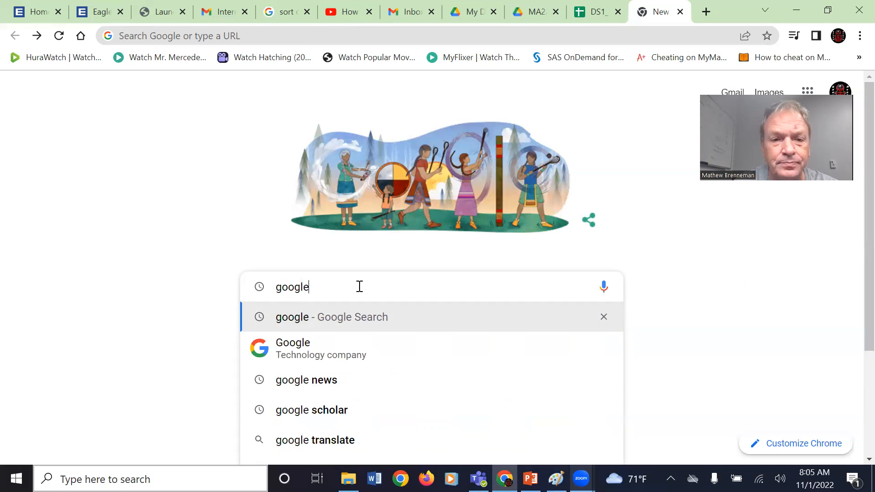
pyautogui.press('Return')
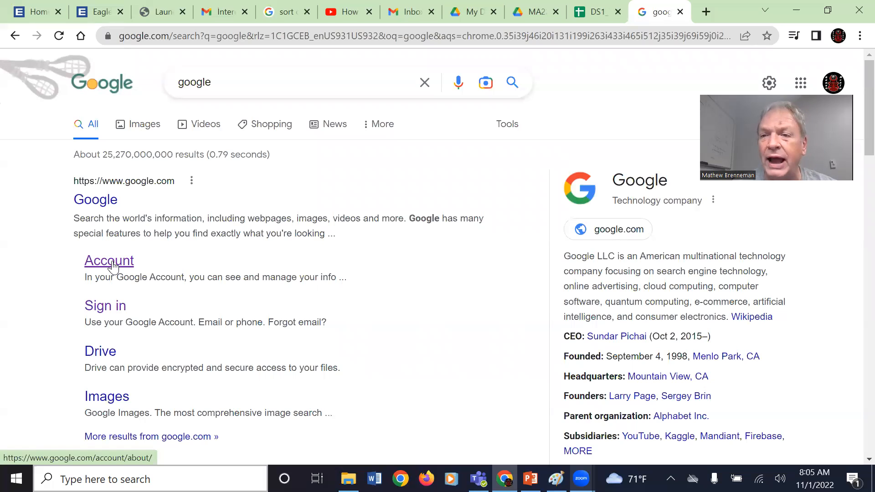
# - Open the Google Account result and choose 'Create an account'
pyautogui.click(113, 267)
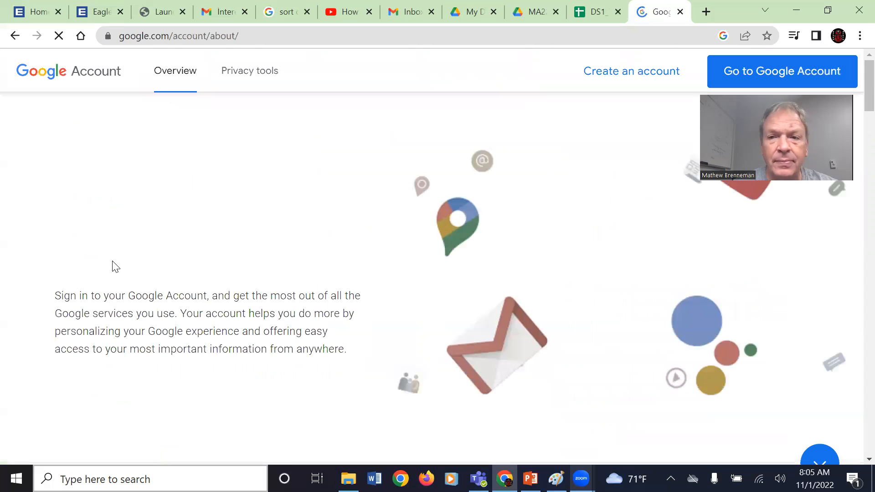
pyautogui.click(599, 74)
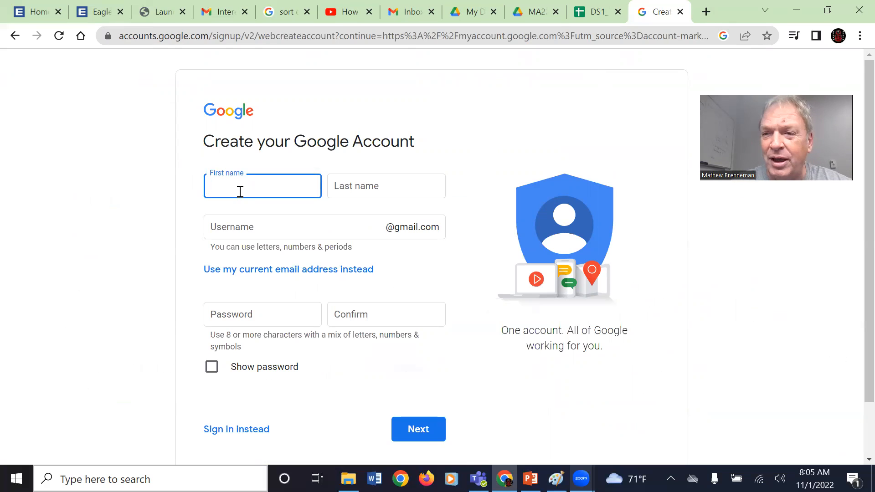
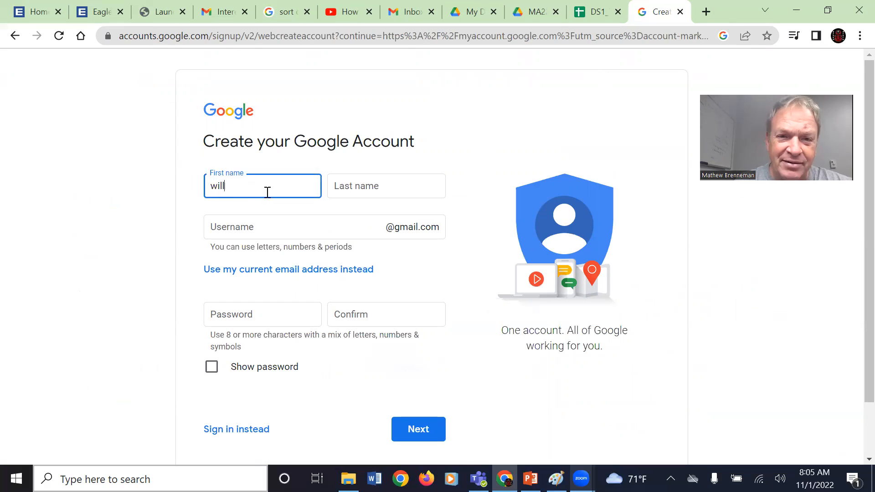
# - Enter the account holder's first name and last name on the sign-up form
pyautogui.click(343, 189)
pyautogui.write('smith')
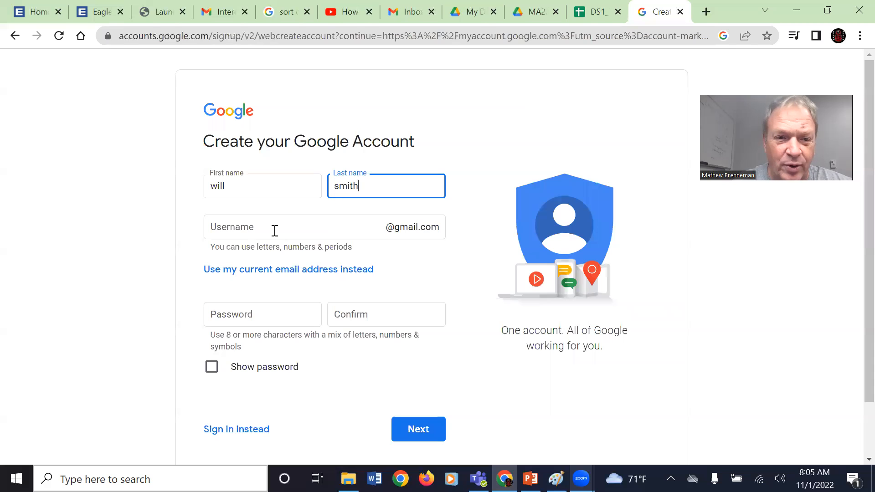
pyautogui.click(245, 229)
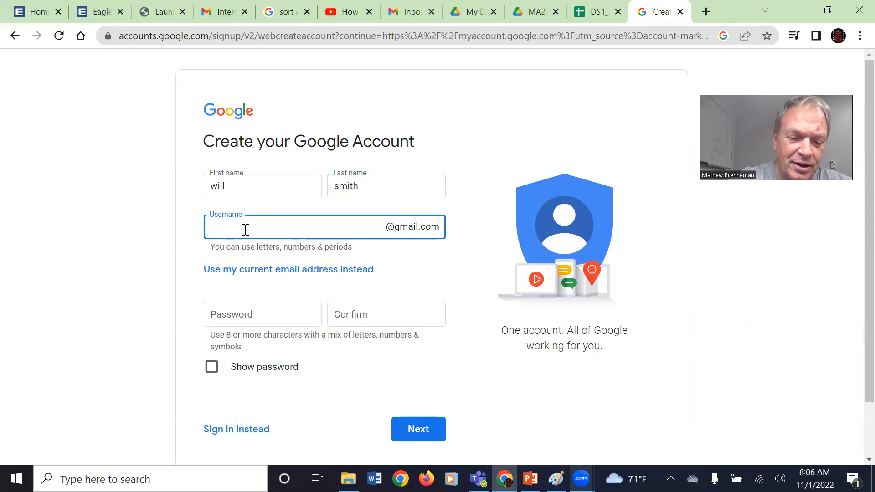
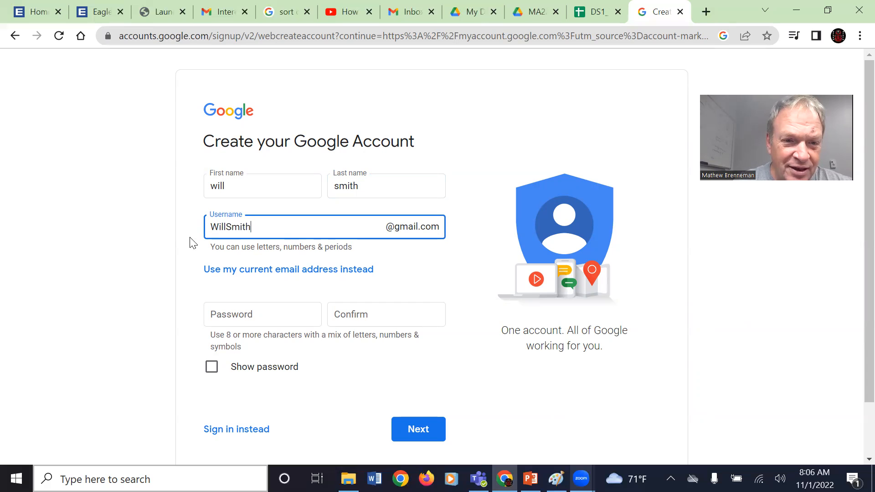
# - Enter a username based on the name, appending digits until it is no longer taken
pyautogui.click(93, 279)
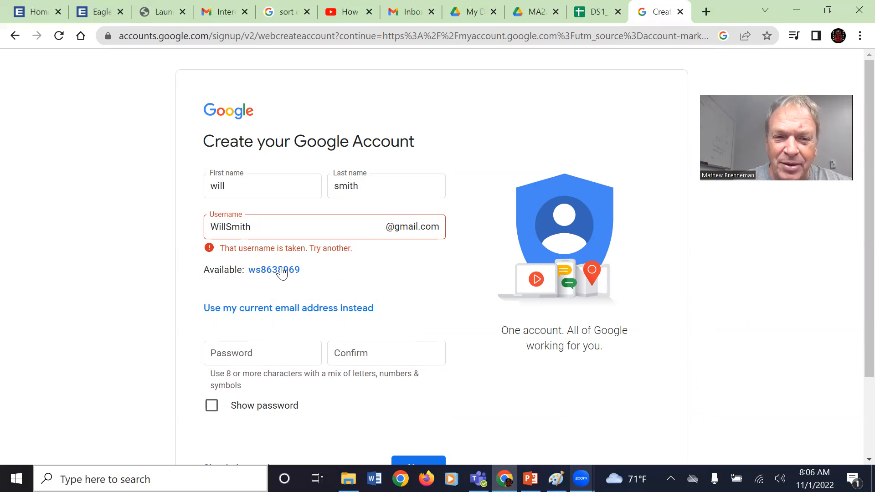
pyautogui.click(261, 232)
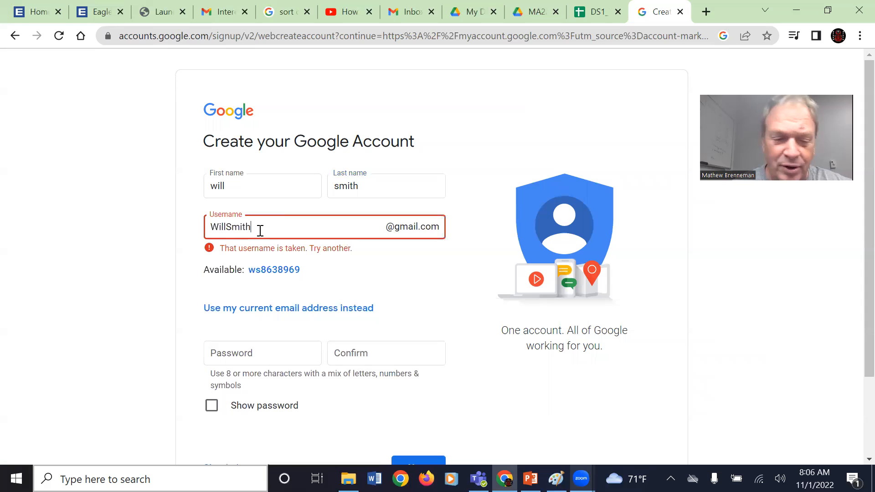
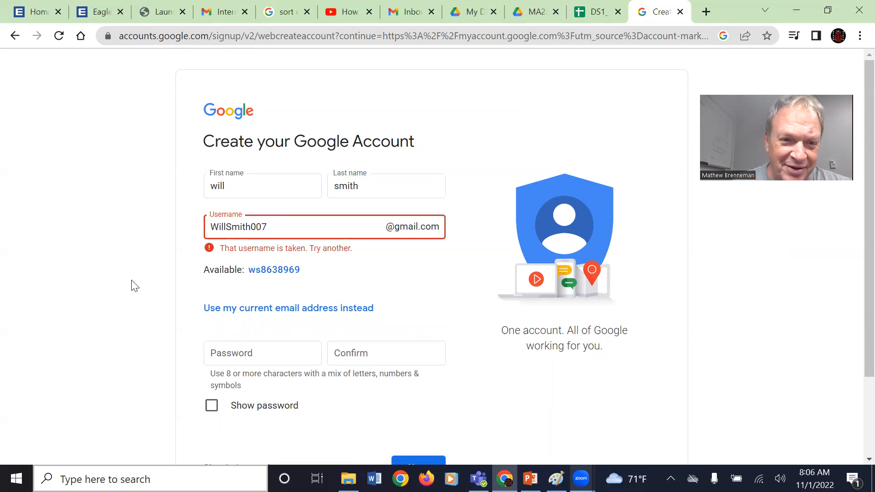
pyautogui.click(279, 228)
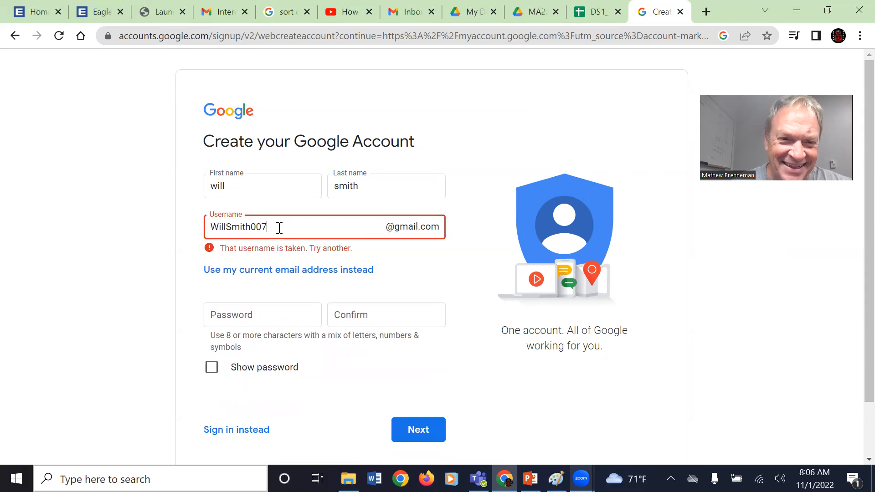
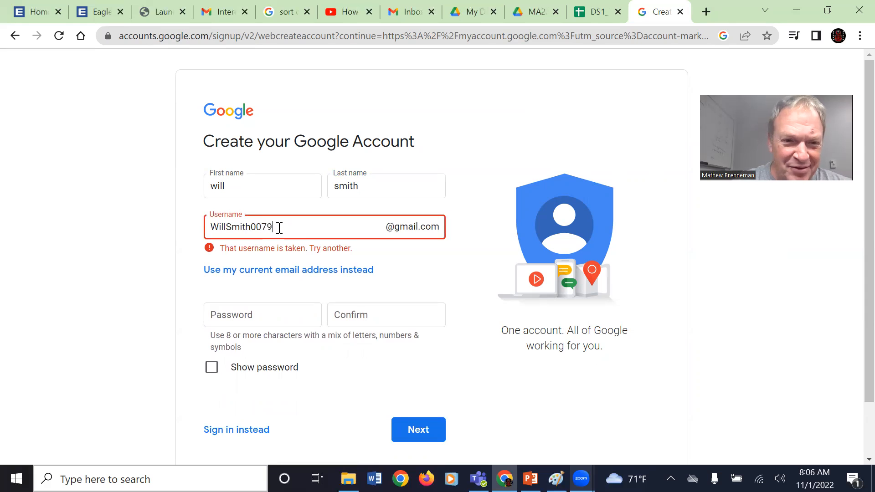
pyautogui.click(87, 312)
pyautogui.click(283, 224)
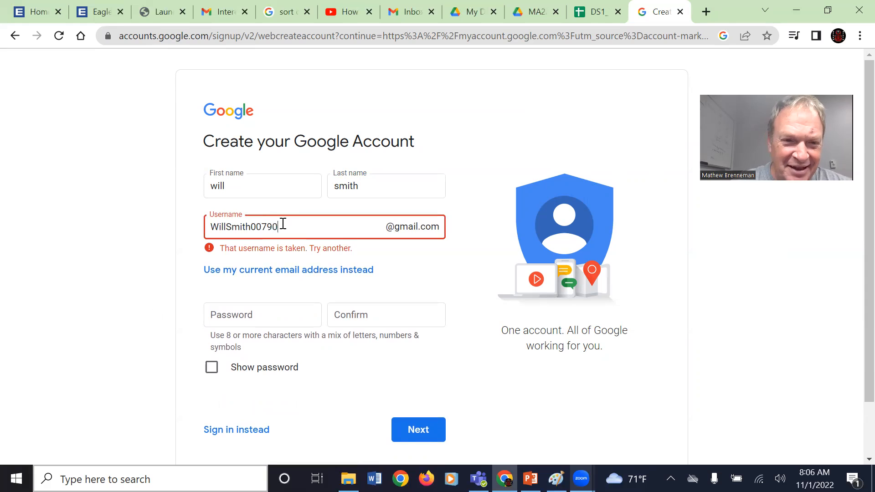
pyautogui.click(138, 287)
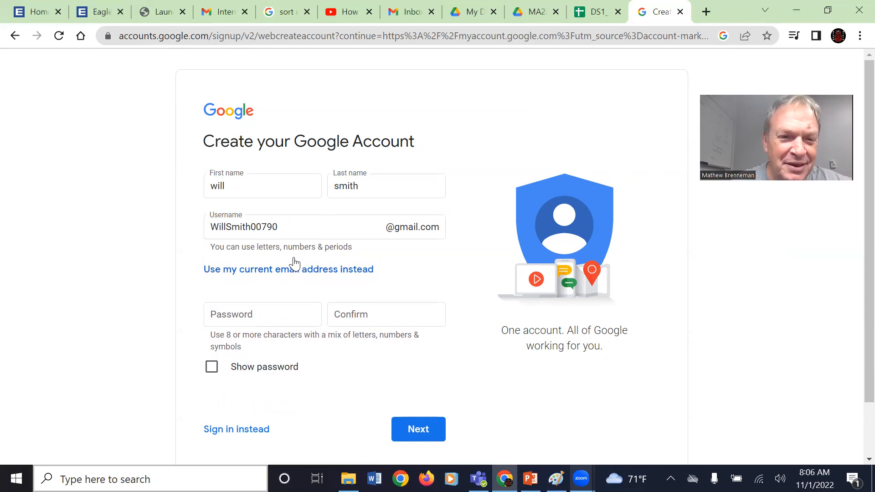
pyautogui.click(255, 316)
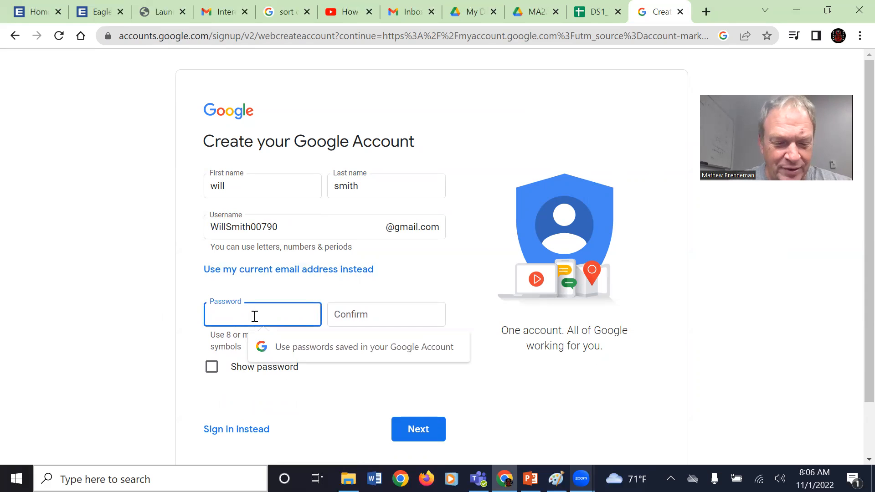
# - Enter a password and its confirmation and submit the form, which rejects it
pyautogui.write('*****')
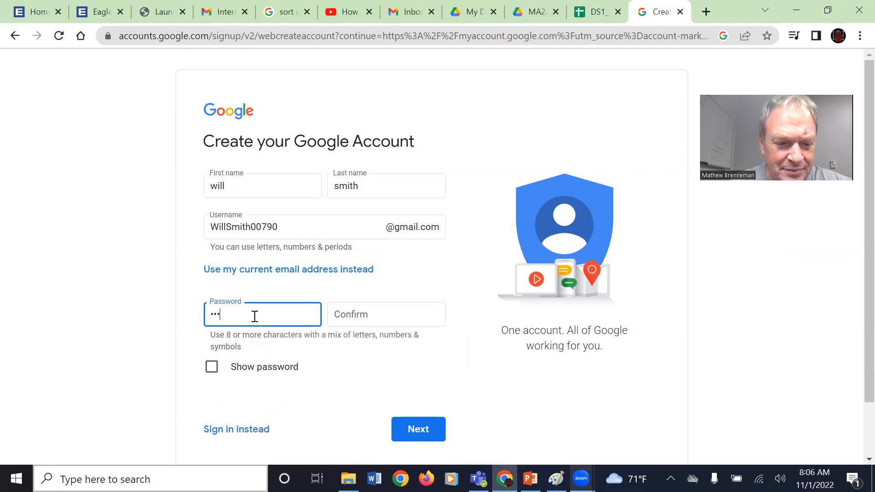
pyautogui.write('*******')
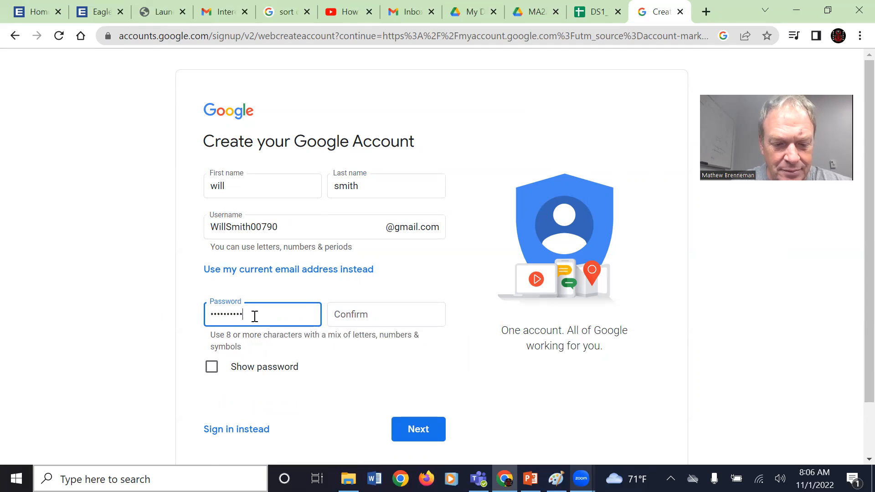
pyautogui.click(347, 317)
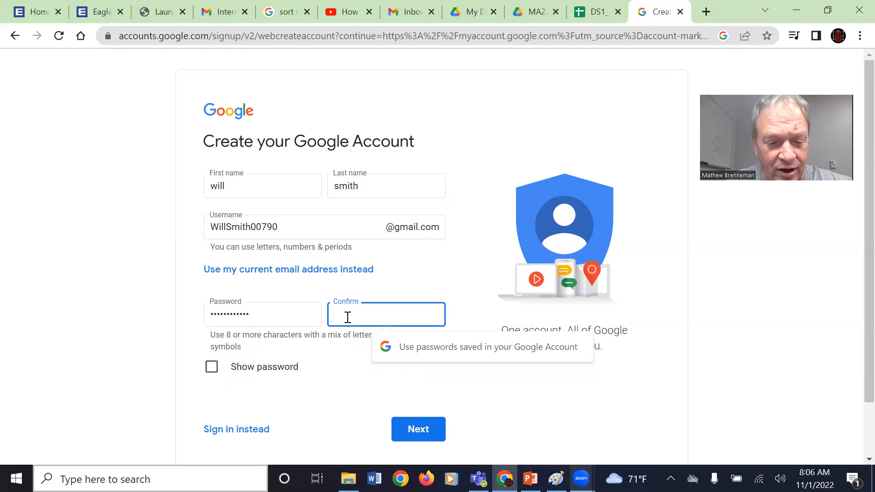
pyautogui.write('•••••••')
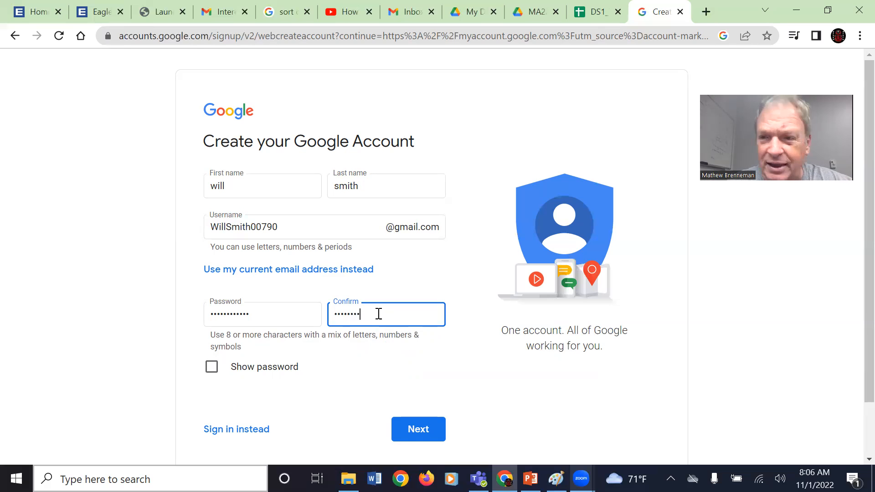
pyautogui.press('BackSpace')
pyautogui.press('BackSpace')
pyautogui.press('BackSpace')
pyautogui.press('BackSpace')
pyautogui.press('BackSpace')
pyautogui.press('BackSpace')
pyautogui.press('BackSpace')
pyautogui.press('BackSpace')
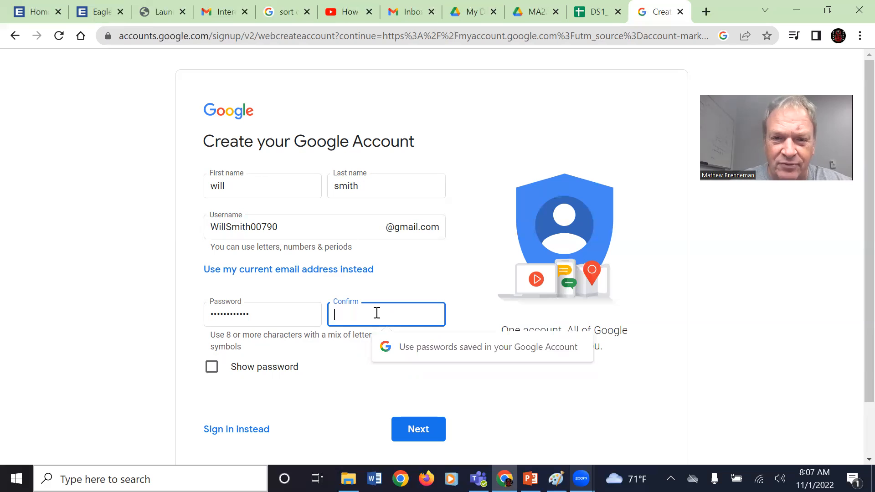
pyautogui.write('••••••')
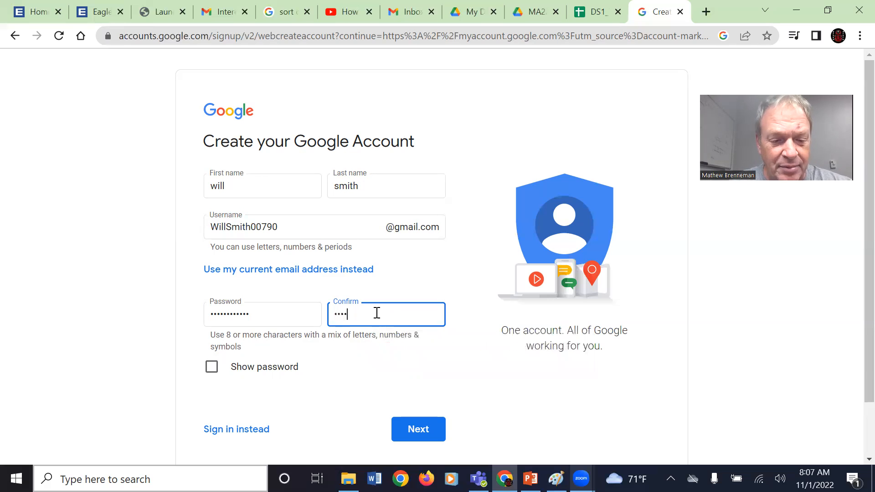
pyautogui.write('••••••')
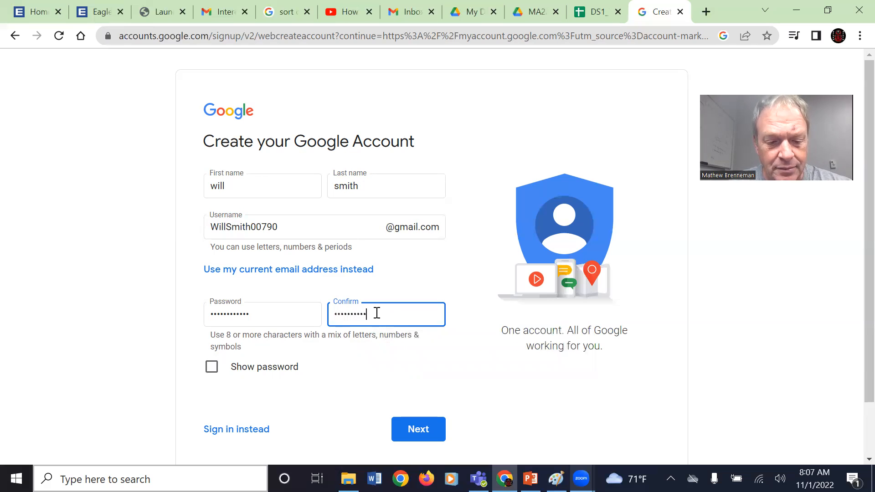
pyautogui.press('Return')
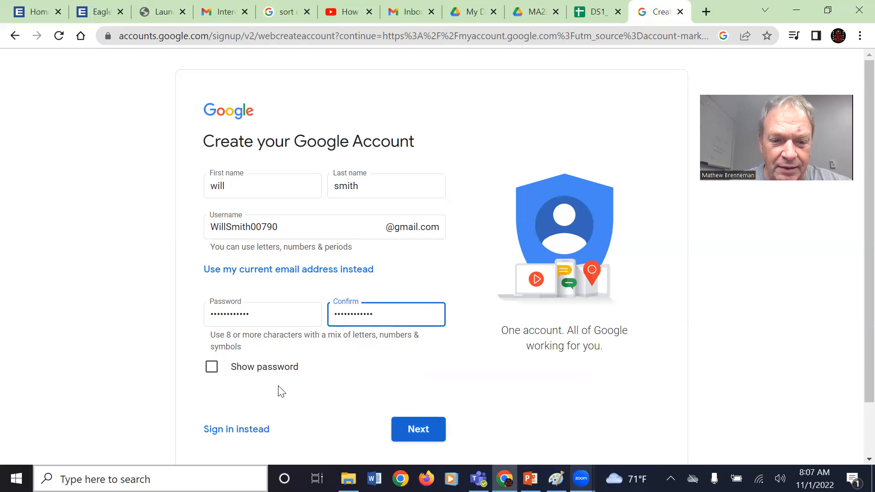
# - Re-enter a stronger password in both password fields and submit the form
pyautogui.click(263, 315)
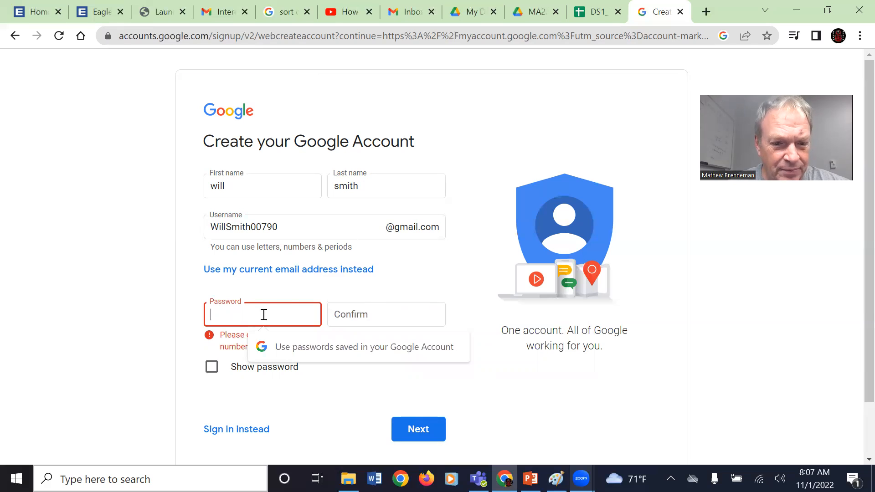
pyautogui.write('•••••')
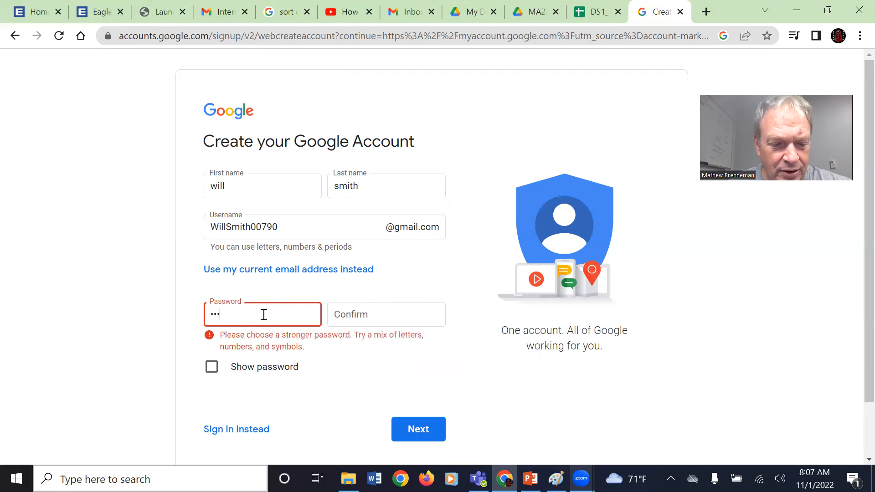
pyautogui.write('•••')
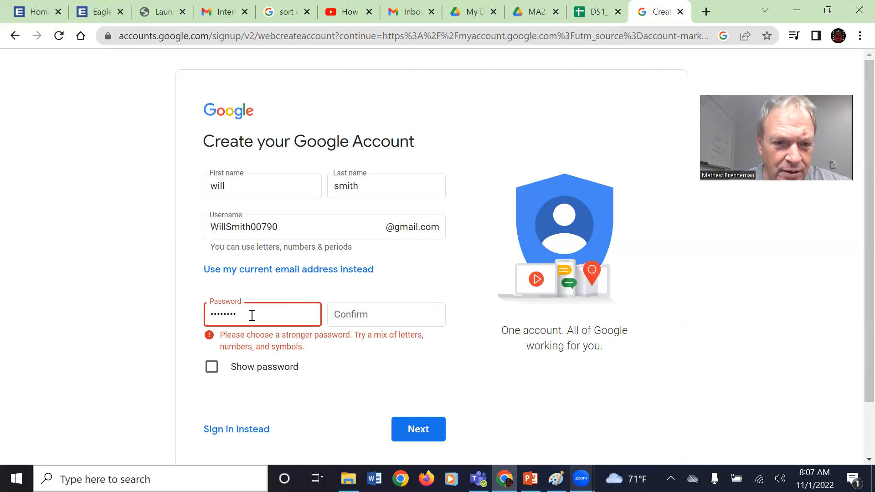
pyautogui.press('BackSpace')
pyautogui.press('BackSpace')
pyautogui.press('BackSpace')
pyautogui.press('BackSpace')
pyautogui.press('BackSpace')
pyautogui.press('BackSpace')
pyautogui.press('BackSpace')
pyautogui.press('BackSpace')
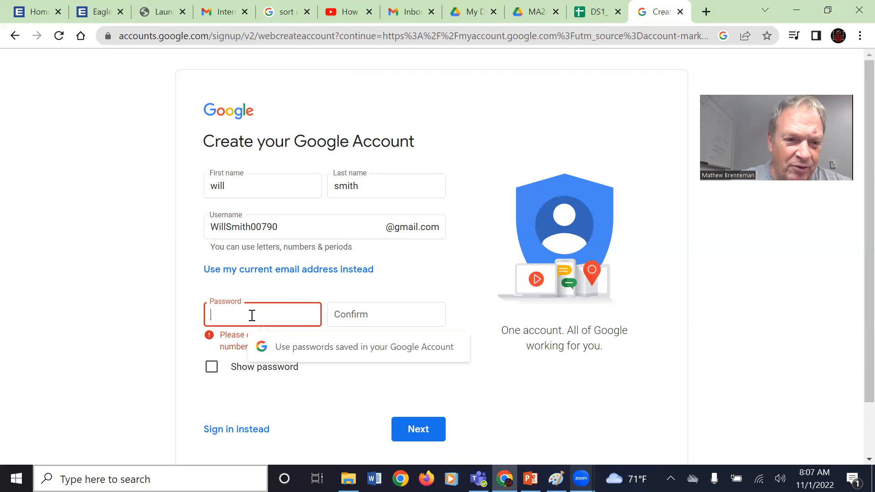
pyautogui.write('w•••••••••••')
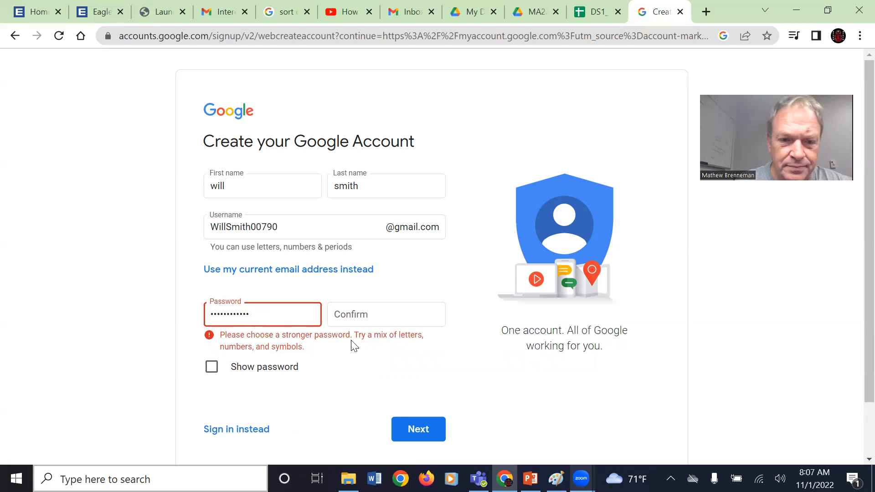
pyautogui.click(379, 324)
pyautogui.write('••••••••••••')
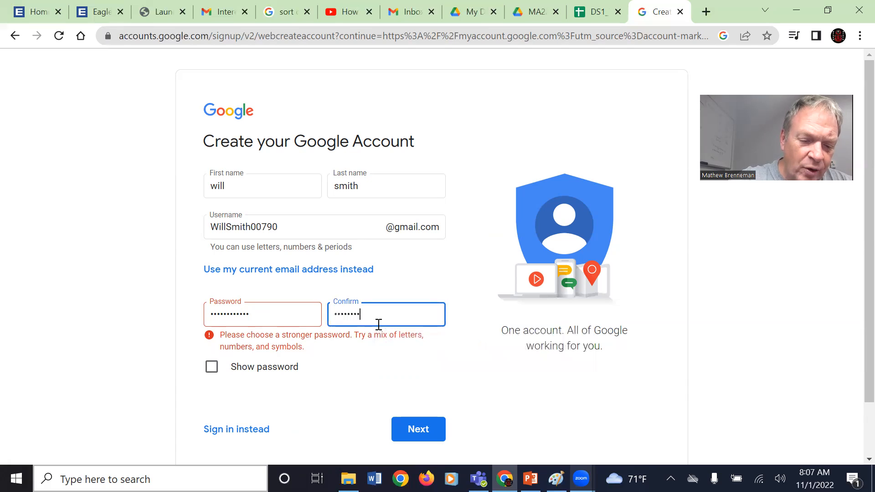
pyautogui.click(485, 391)
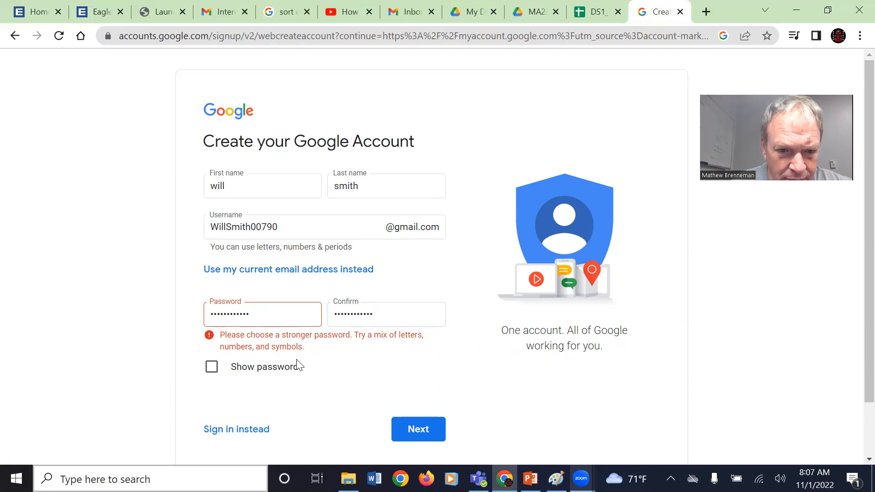
pyautogui.click(415, 427)
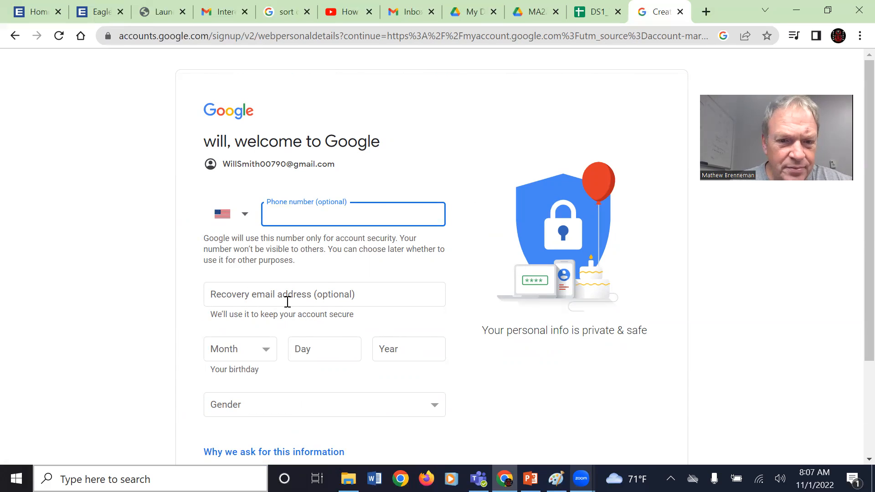
# - Enter the birthday as January 1, 1970
pyautogui.click(265, 350)
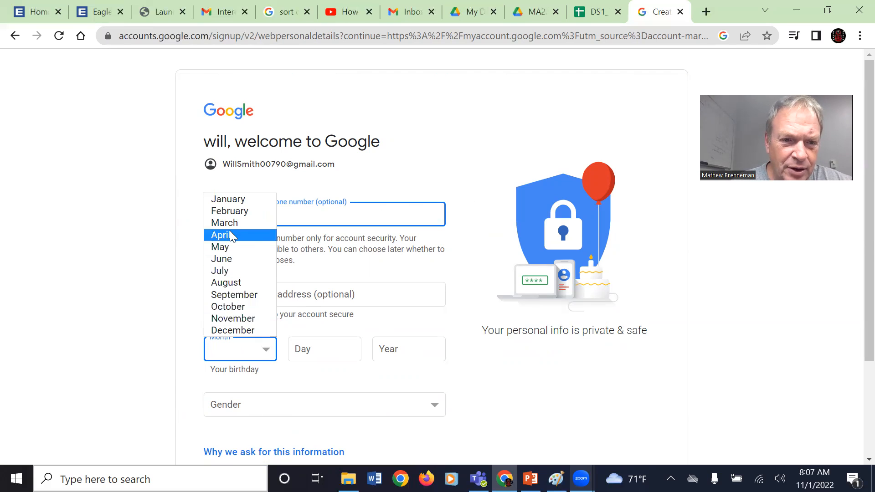
pyautogui.click(222, 201)
pyautogui.click(316, 354)
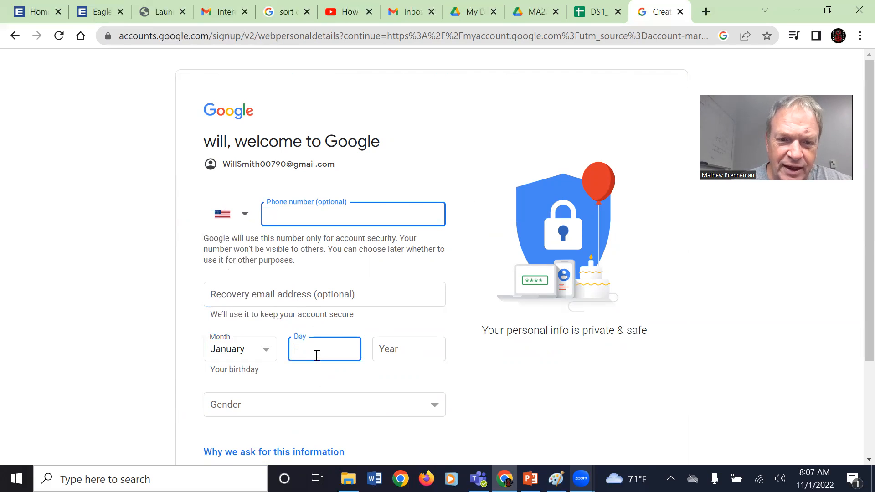
pyautogui.write('1')
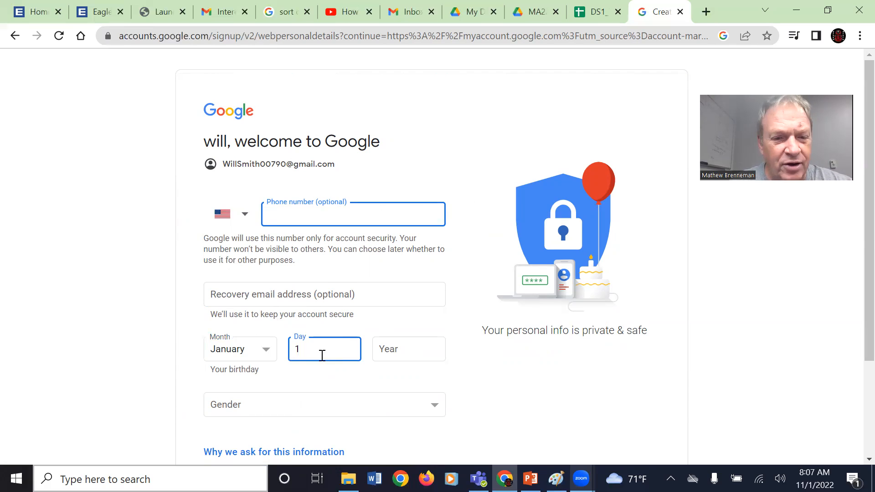
pyautogui.click(384, 351)
pyautogui.write('1970')
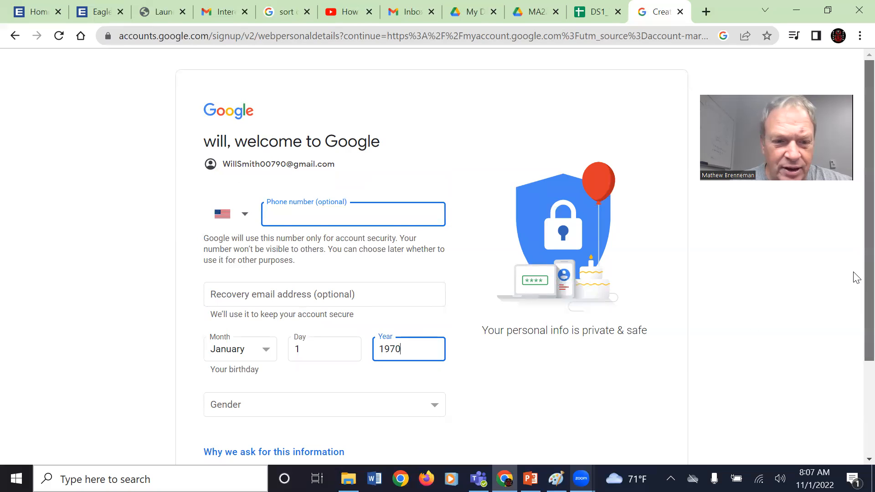
# - Set the gender to Male and continue to Privacy and Terms
pyautogui.scroll(-2, 854, 277)
pyautogui.click(431, 340)
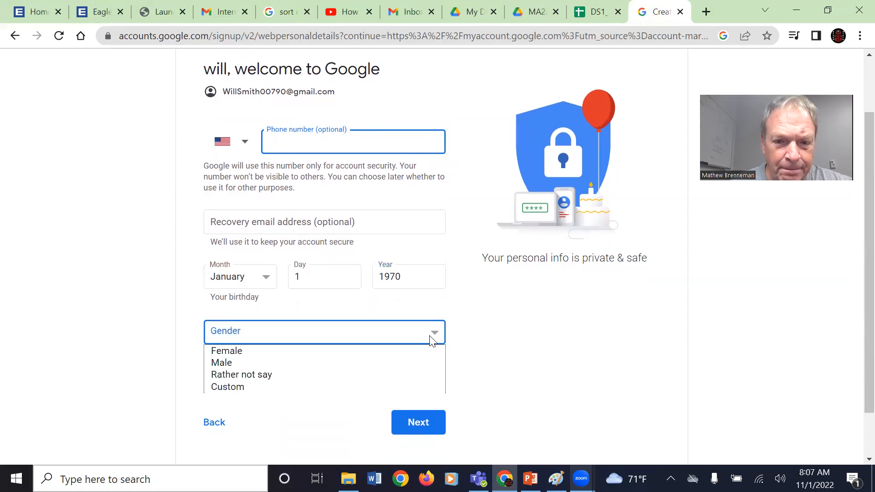
pyautogui.click(262, 359)
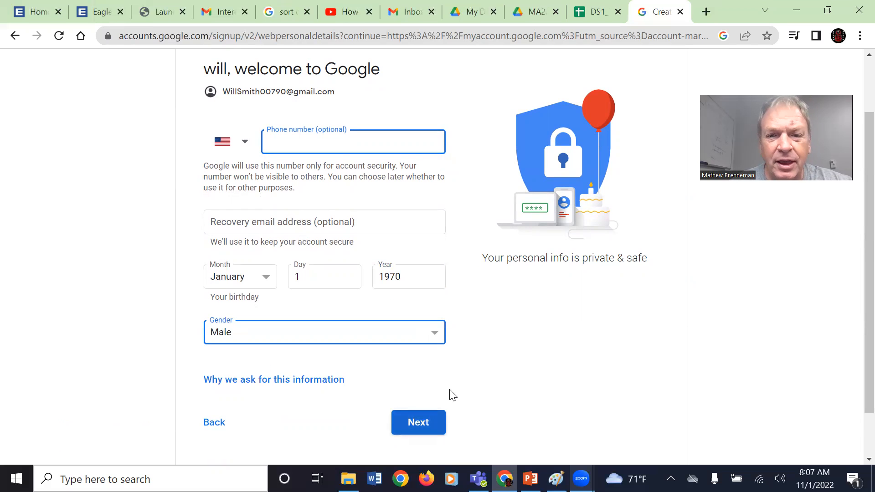
pyautogui.click(438, 414)
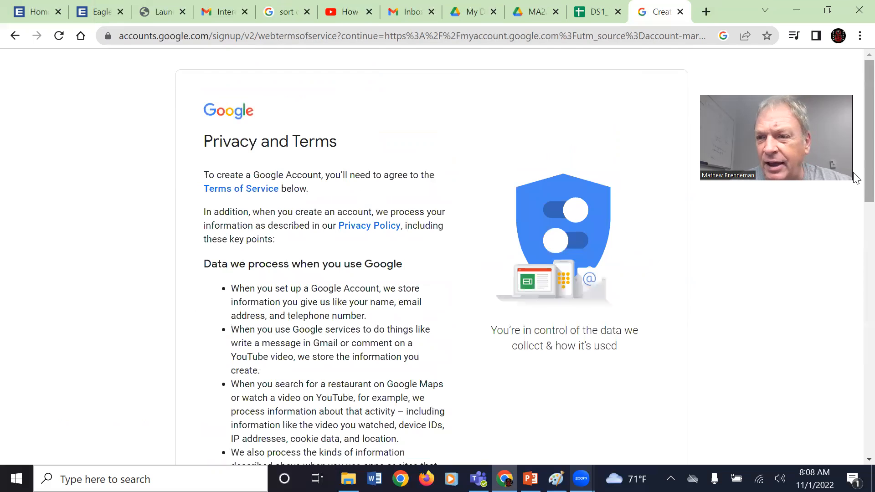
# - Scroll down the Privacy and Terms page toward the I agree button
pyautogui.scroll(-15, 855, 168)
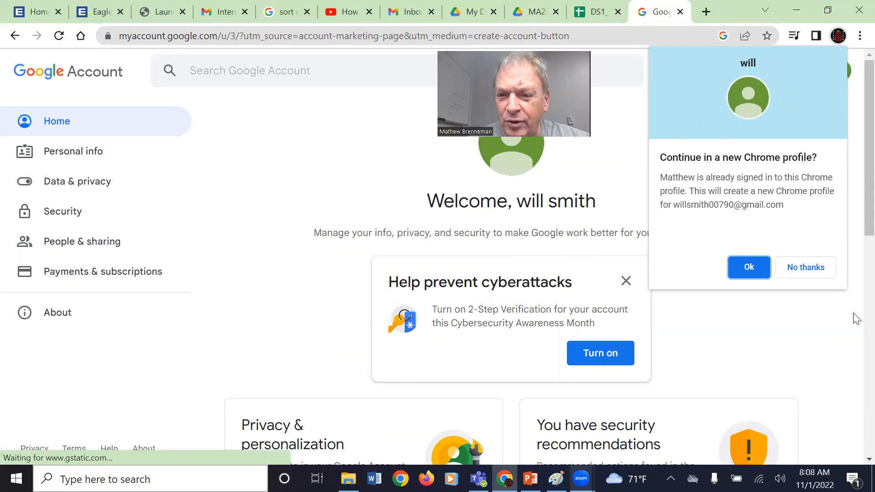
# - Dismiss the Chrome profile prompt and security card, then launch Google Sheets from the apps grid
pyautogui.click(791, 275)
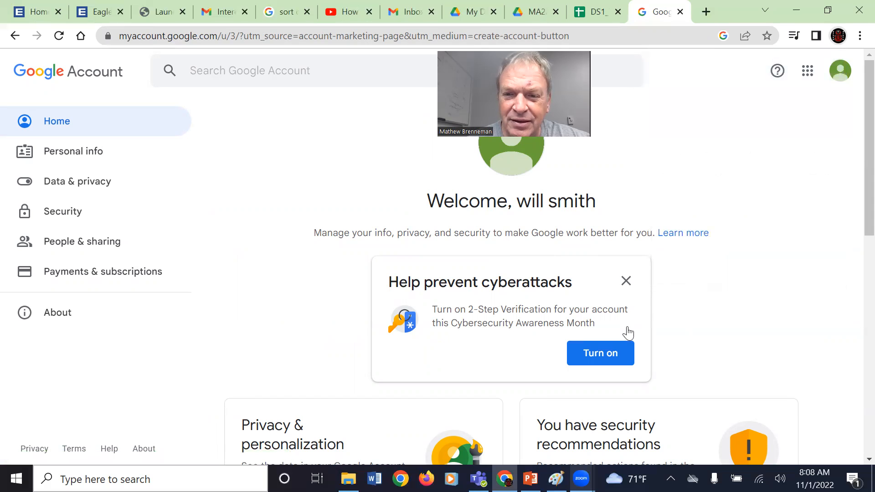
pyautogui.click(626, 281)
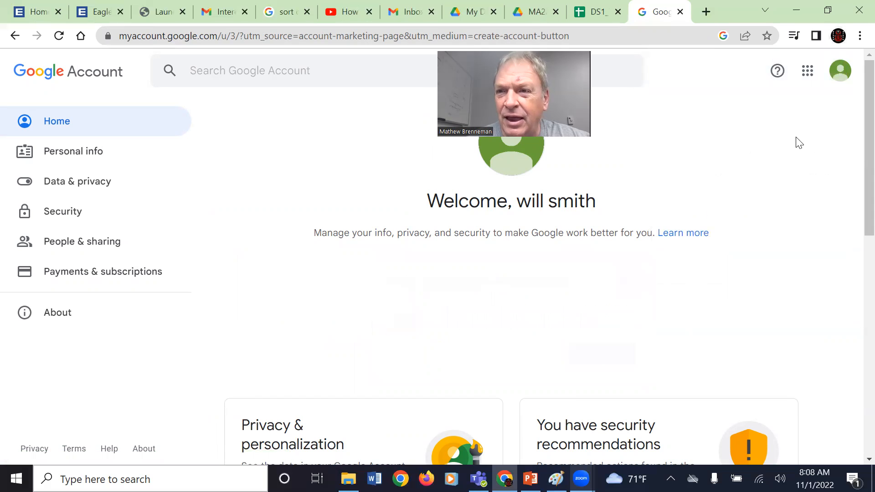
pyautogui.click(807, 72)
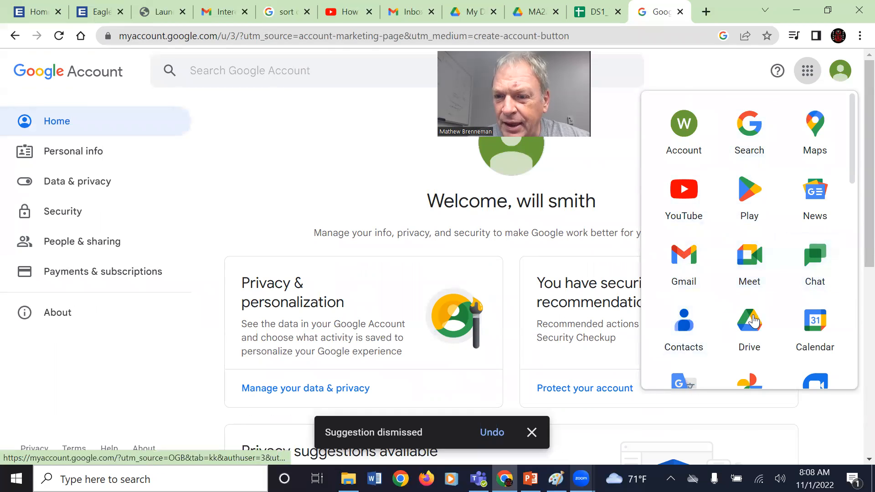
pyautogui.moveTo(855, 173); pyautogui.dragTo(850, 269)
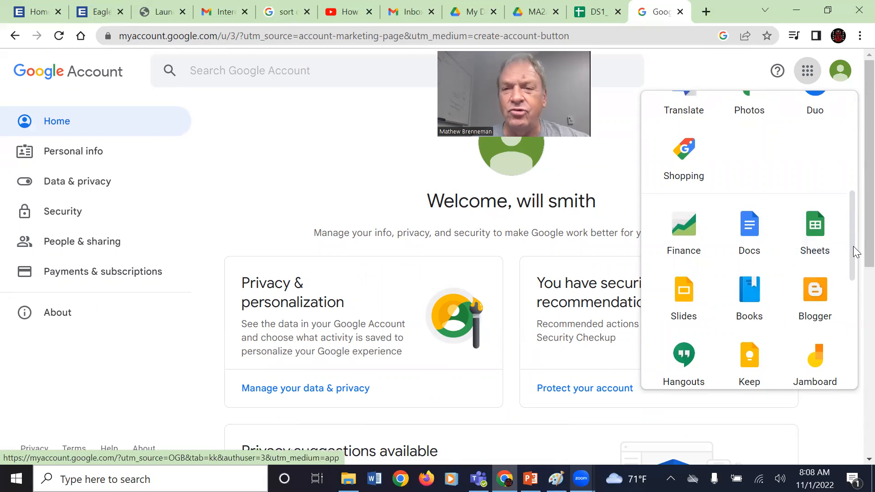
pyautogui.click(806, 244)
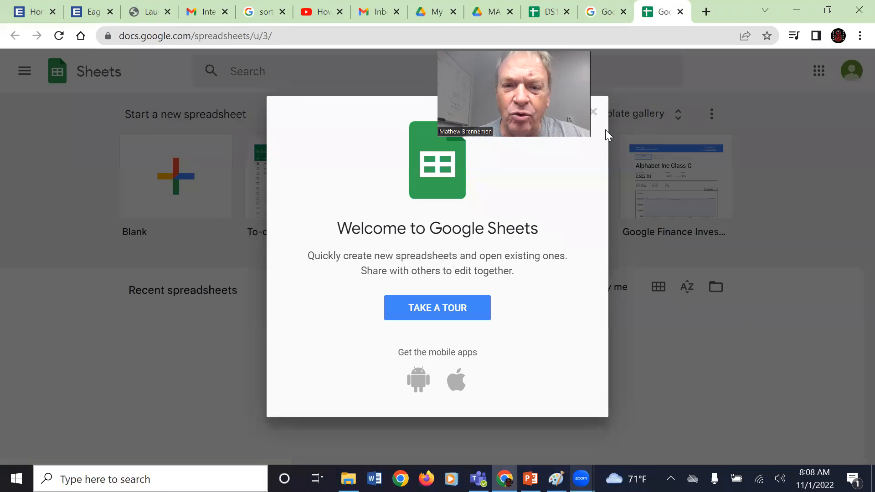
# - Close the Welcome to Google Sheets message and the tour tooltip
pyautogui.click(442, 314)
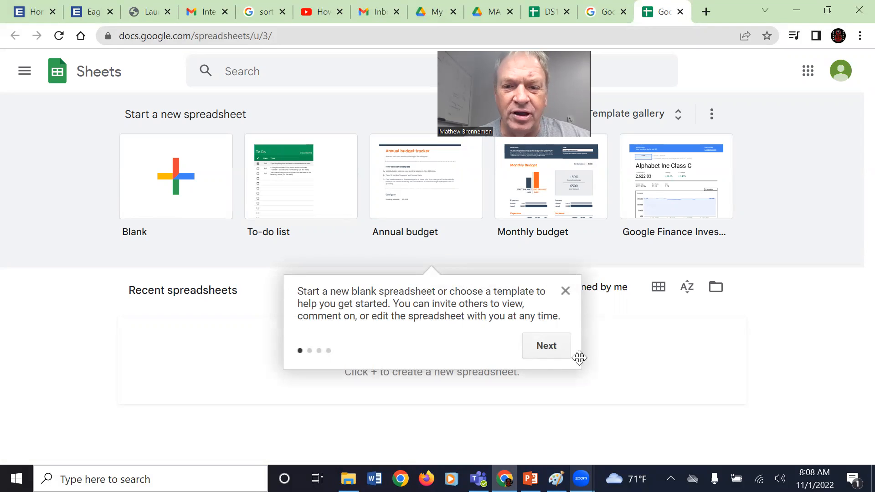
pyautogui.click(565, 292)
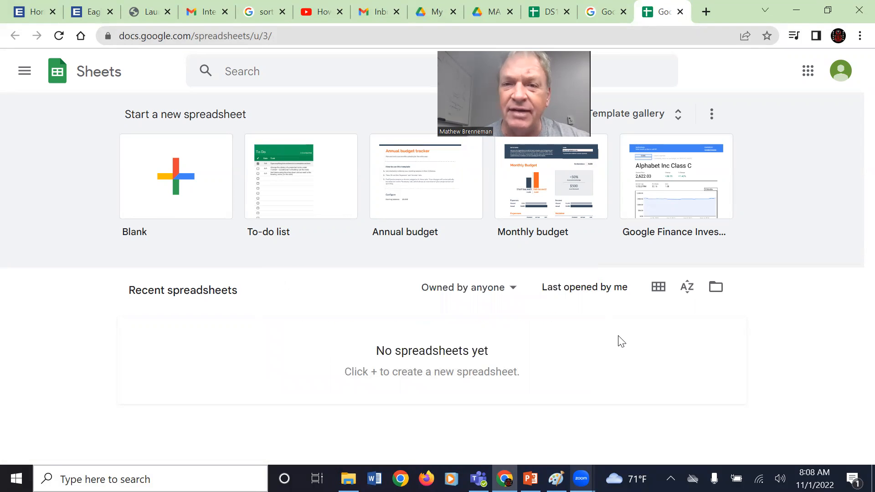
pyautogui.moveTo(348, 478)
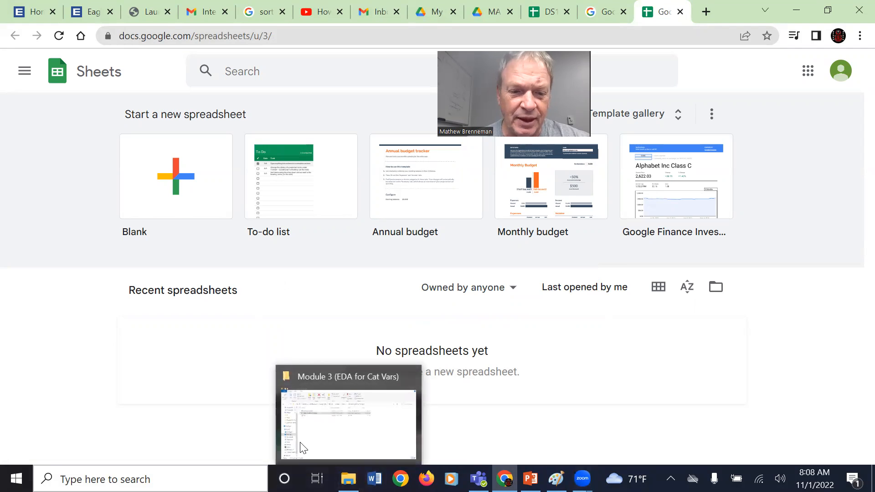